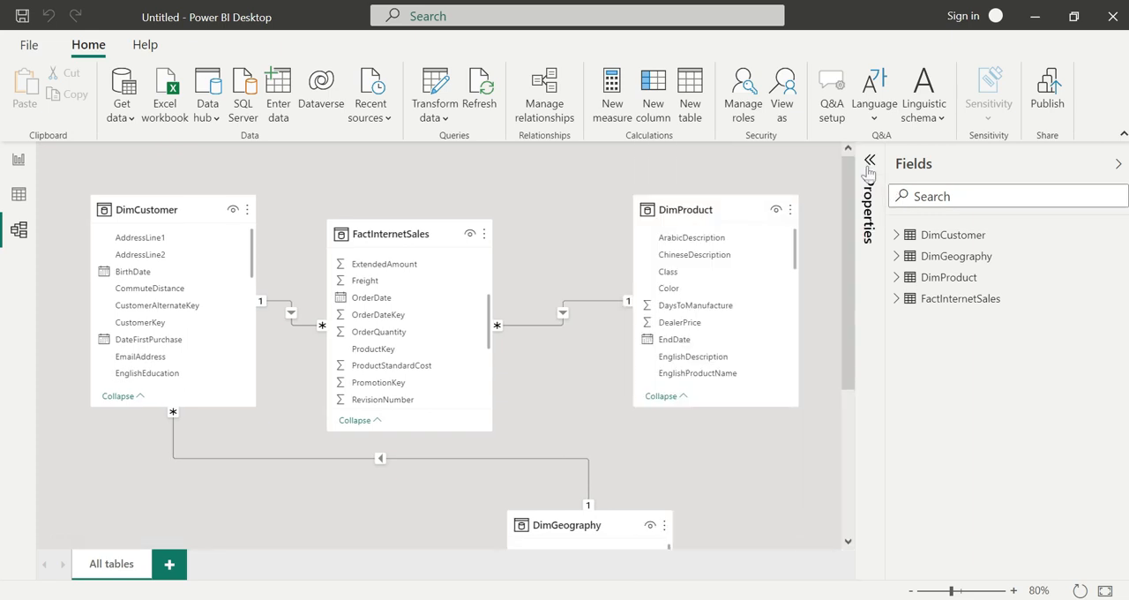
View the settings of the relationship between FactInternetSales and DimProduct in the relationship editor, leaving them unaltered.
{"action": "right_click", "coordinate": [569, 318]}
{"action": "key", "text": "Escape"}
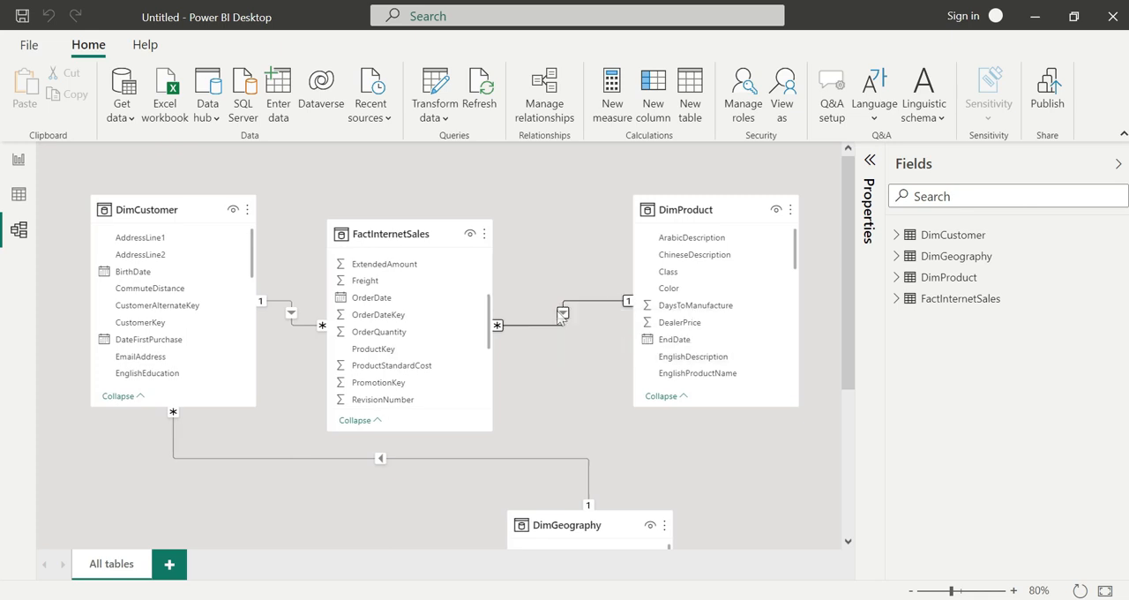
{"action": "double_click", "coordinate": [562, 315]}
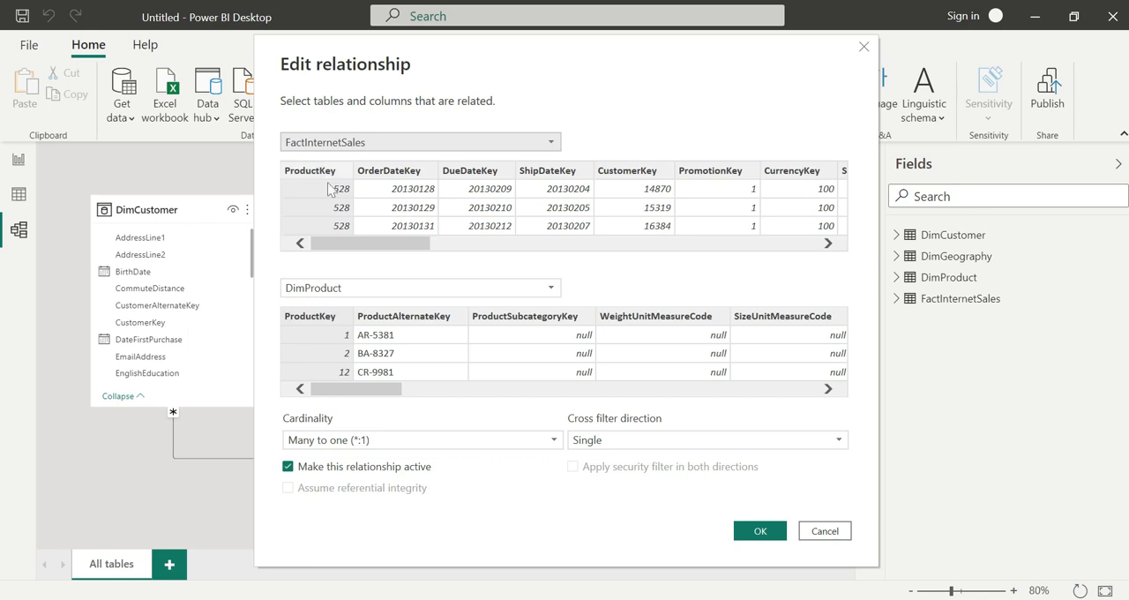
{"action": "left_click", "coordinate": [825, 530]}
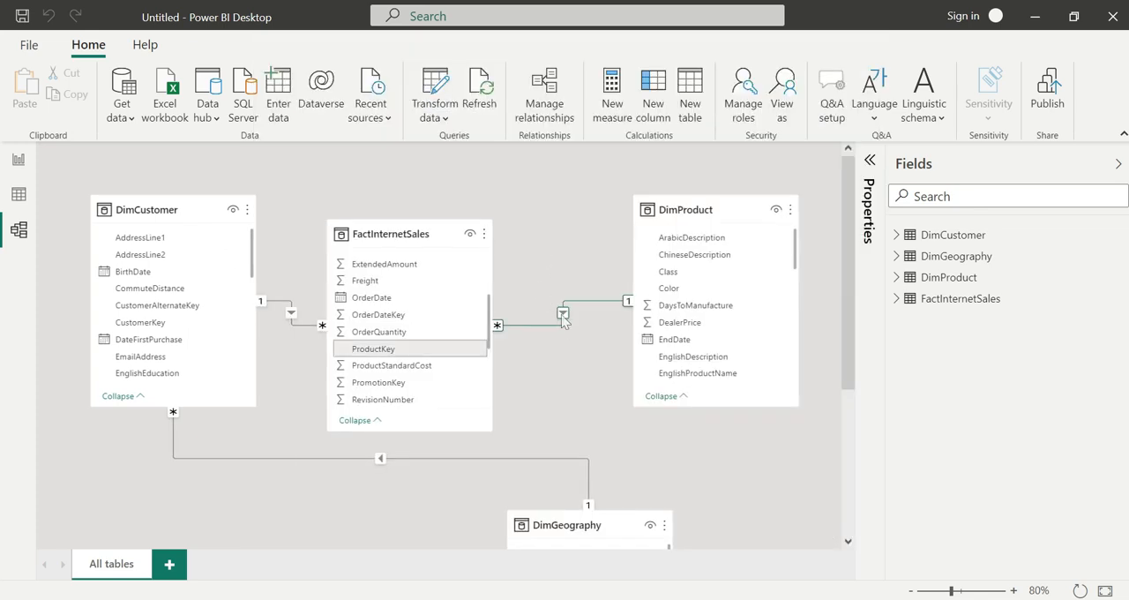
View the DimCustomer to DimGeography relationship's settings through Manage relationships, and close without changes.
{"action": "left_click", "coordinate": [545, 99]}
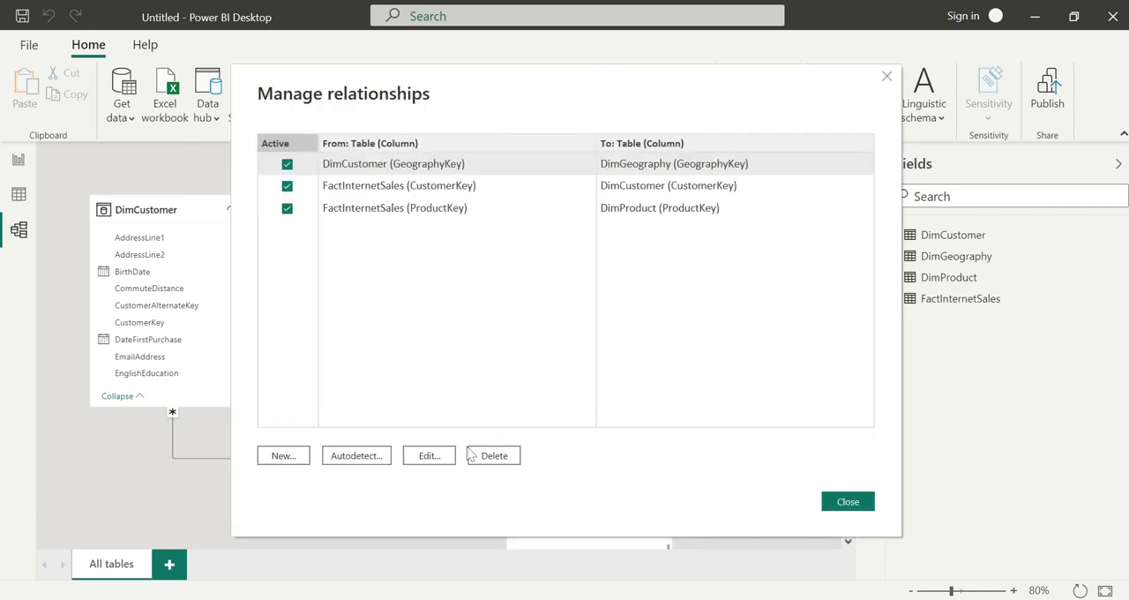
{"action": "left_click", "coordinate": [430, 456]}
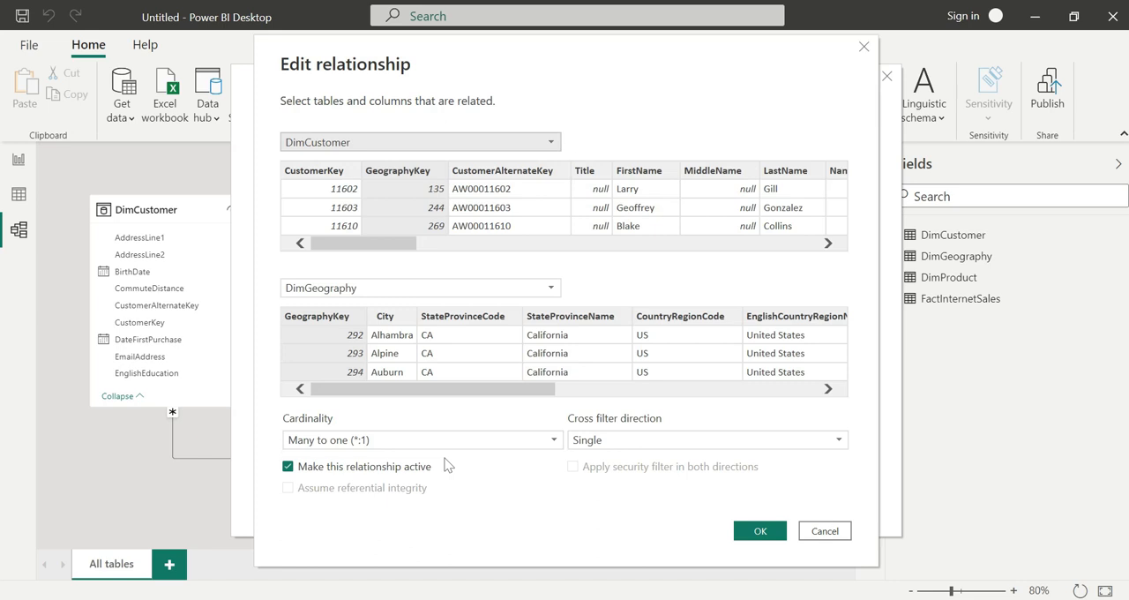
{"action": "left_click", "coordinate": [825, 534]}
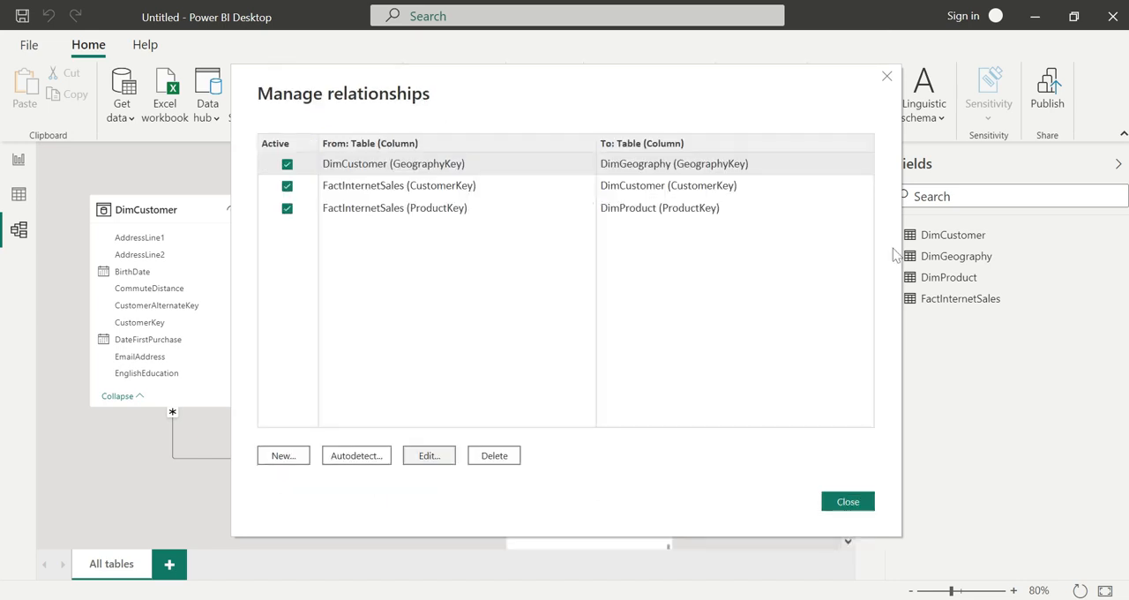
{"action": "left_click", "coordinate": [889, 77]}
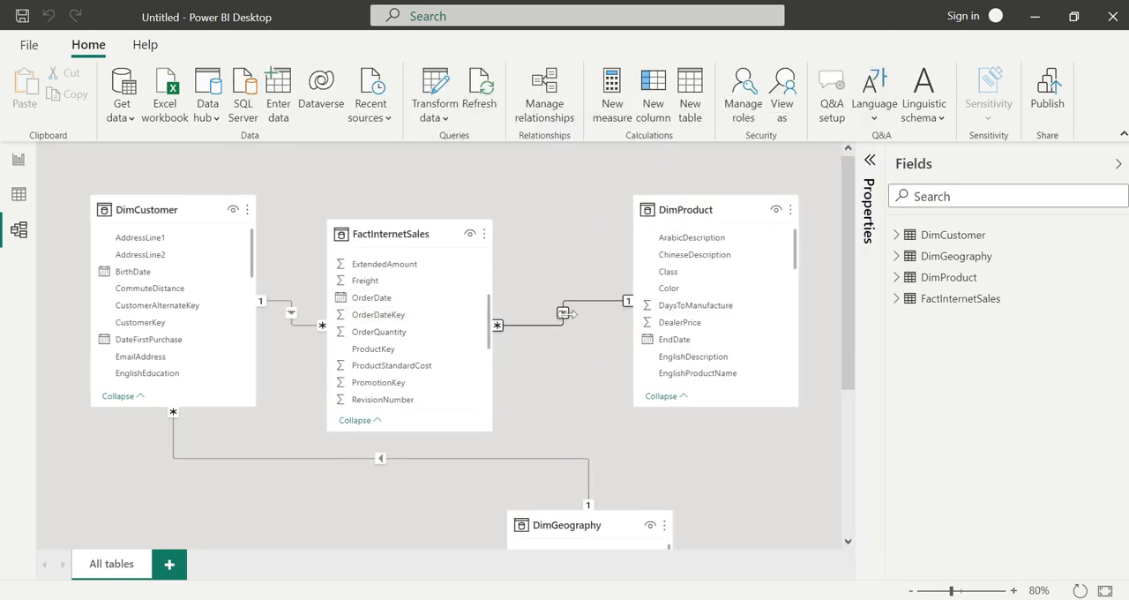
Check the FactInternetSales to DimProduct relationship's properties in the editor, cancel, and look at the Cards settings in the Properties pane.
{"action": "right_click", "coordinate": [565, 319]}
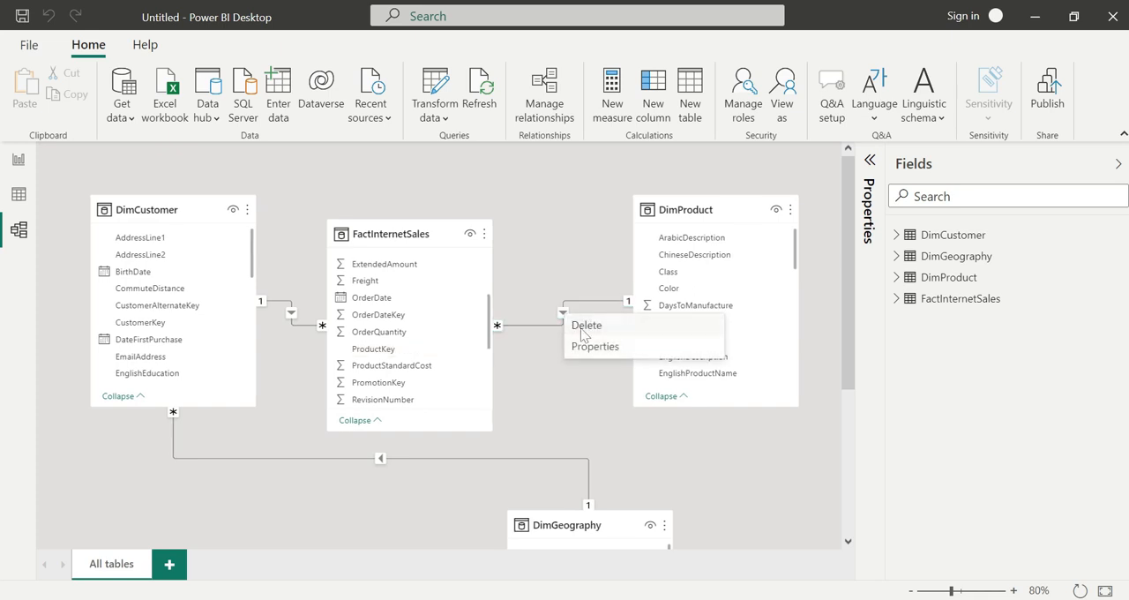
{"action": "left_click", "coordinate": [580, 347]}
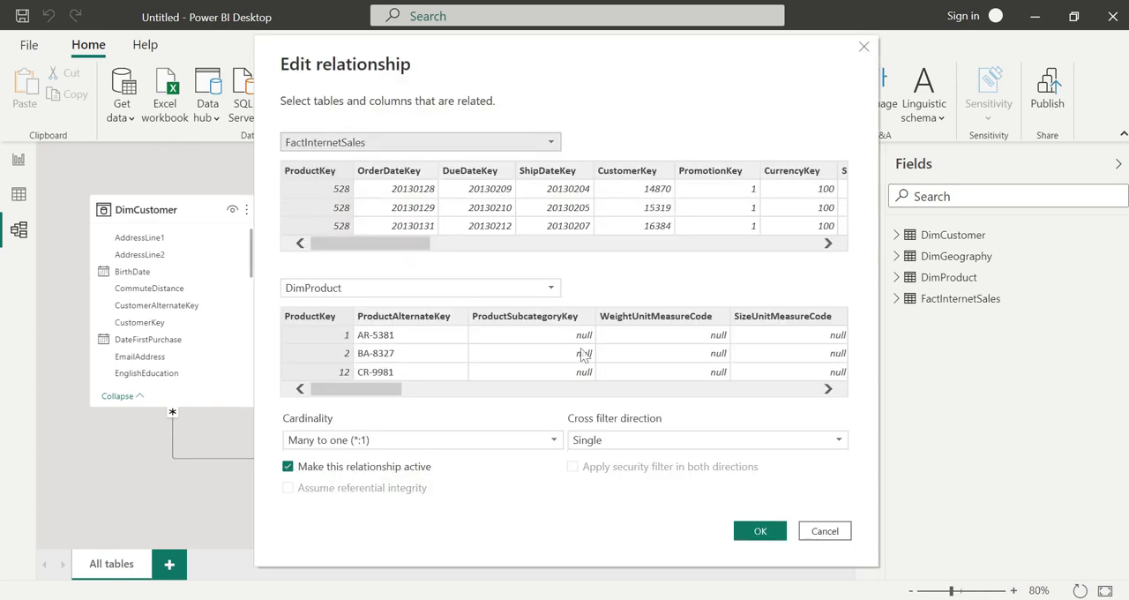
{"action": "left_click", "coordinate": [826, 531]}
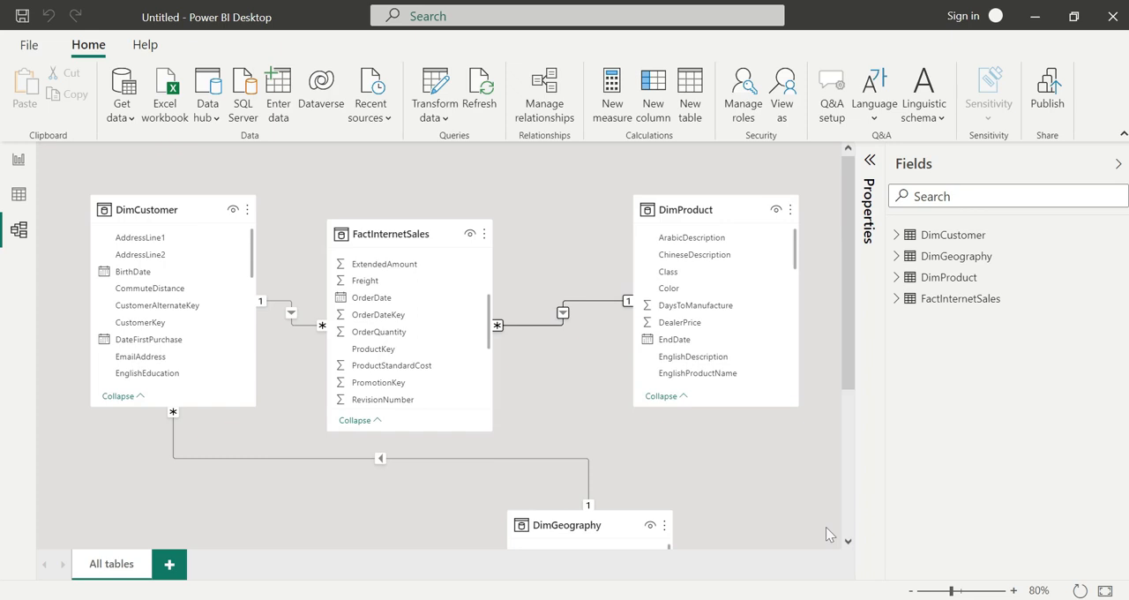
{"action": "left_click", "coordinate": [870, 160]}
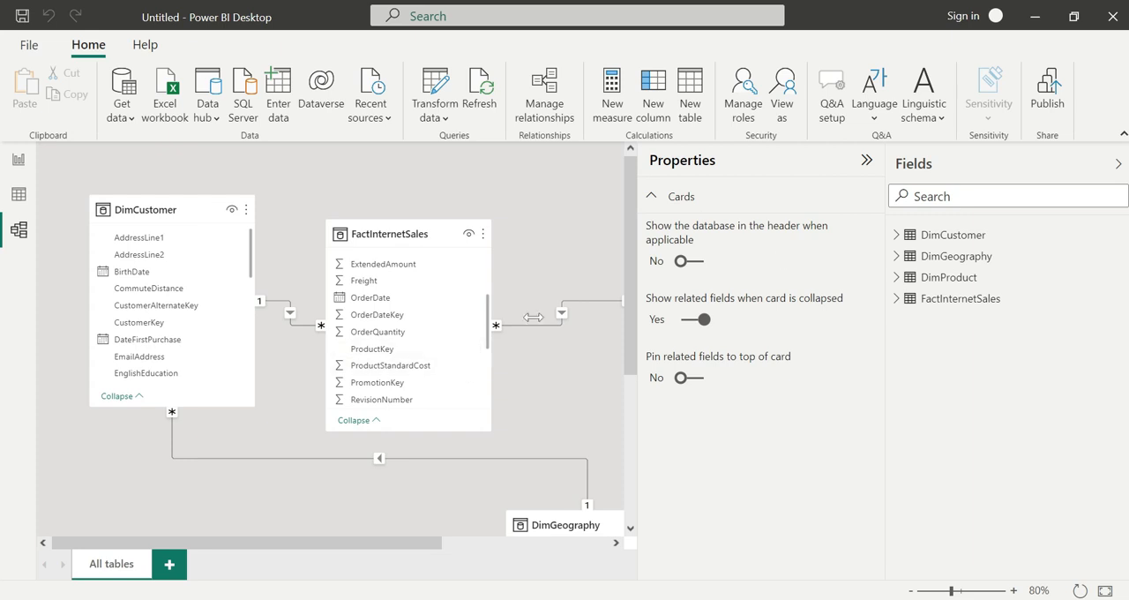
{"action": "left_click", "coordinate": [867, 162]}
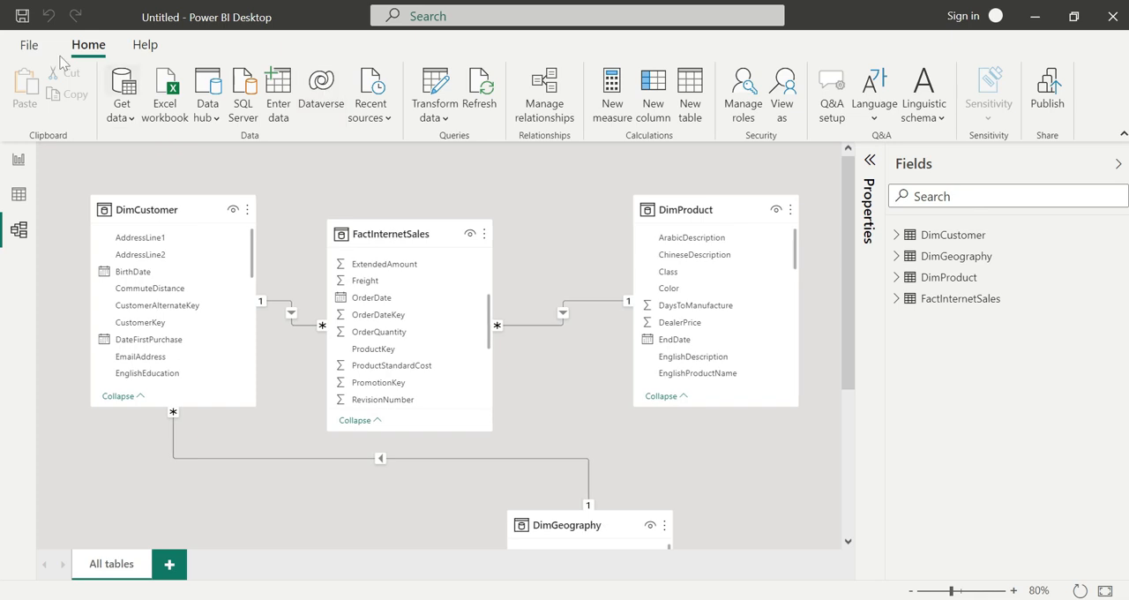
Enable the preview feature "Relationship editing in properties pane" in the global options and accept the restart notice.
{"action": "left_click", "coordinate": [29, 46]}
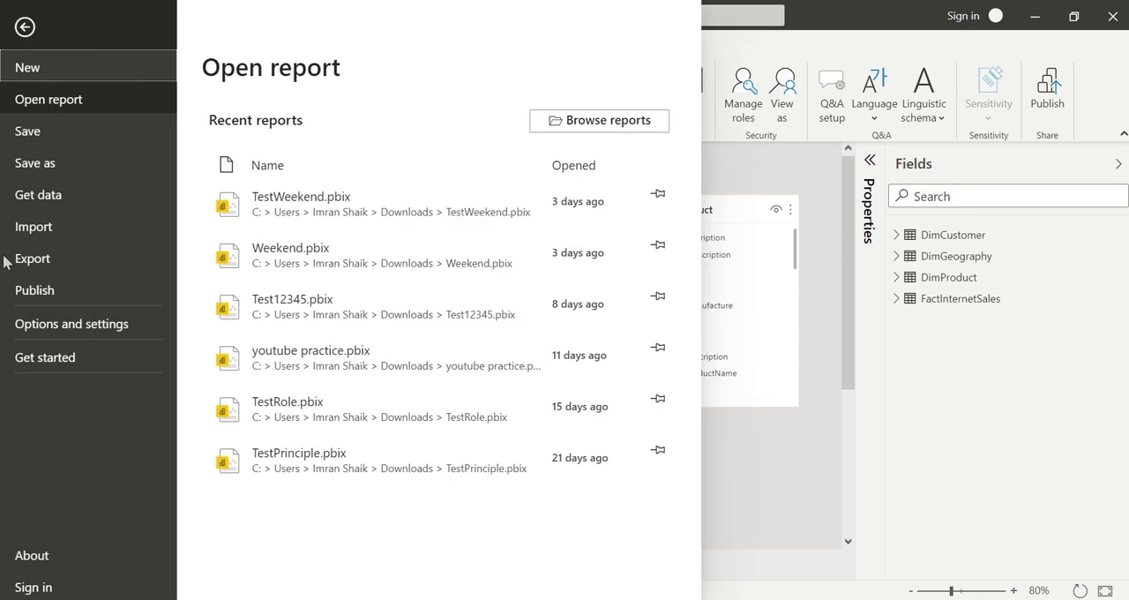
{"action": "left_click", "coordinate": [43, 327]}
{"action": "left_click", "coordinate": [281, 134]}
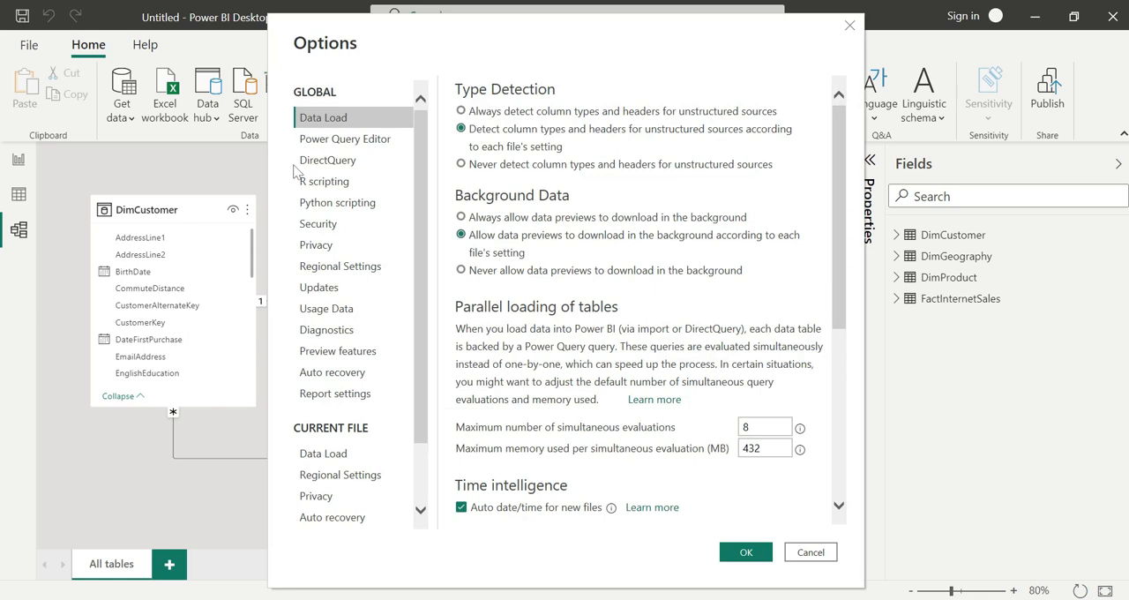
{"action": "left_click", "coordinate": [344, 353]}
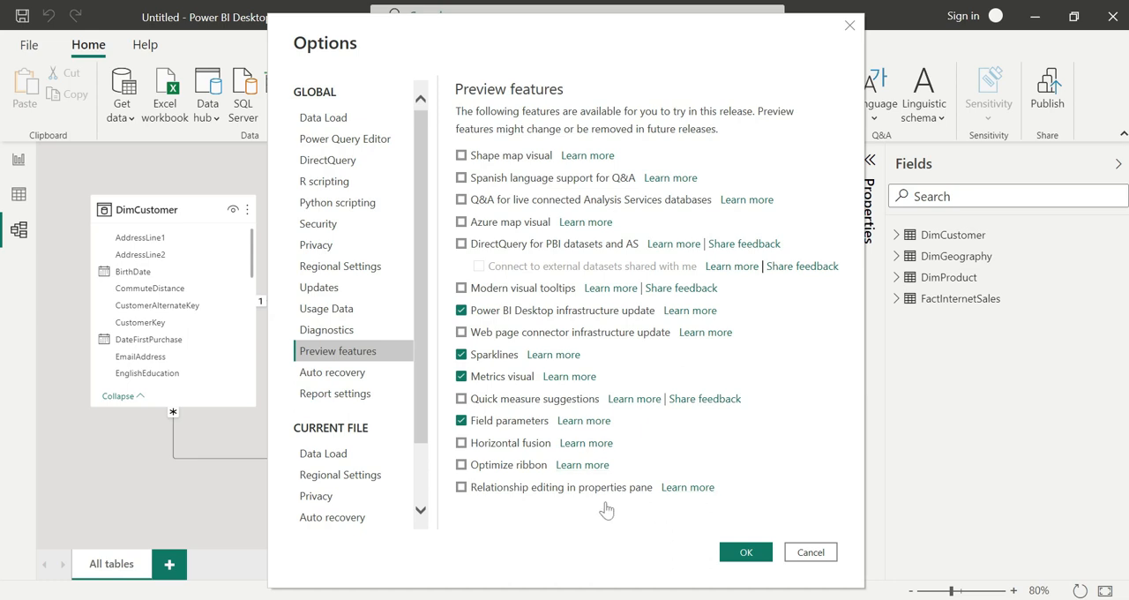
{"action": "left_click", "coordinate": [465, 492]}
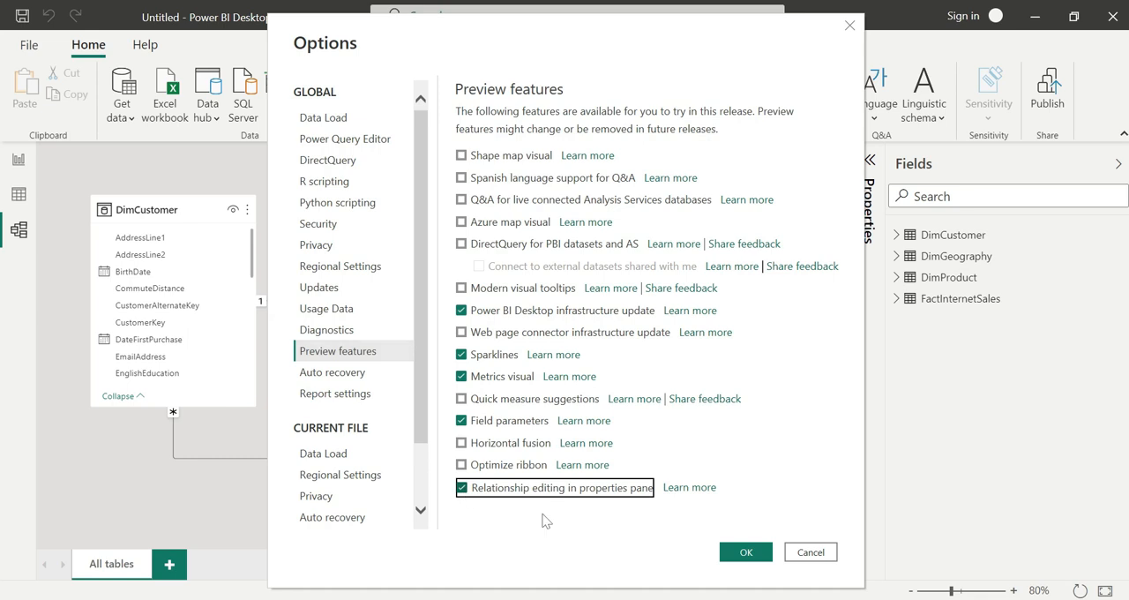
{"action": "left_click", "coordinate": [746, 556]}
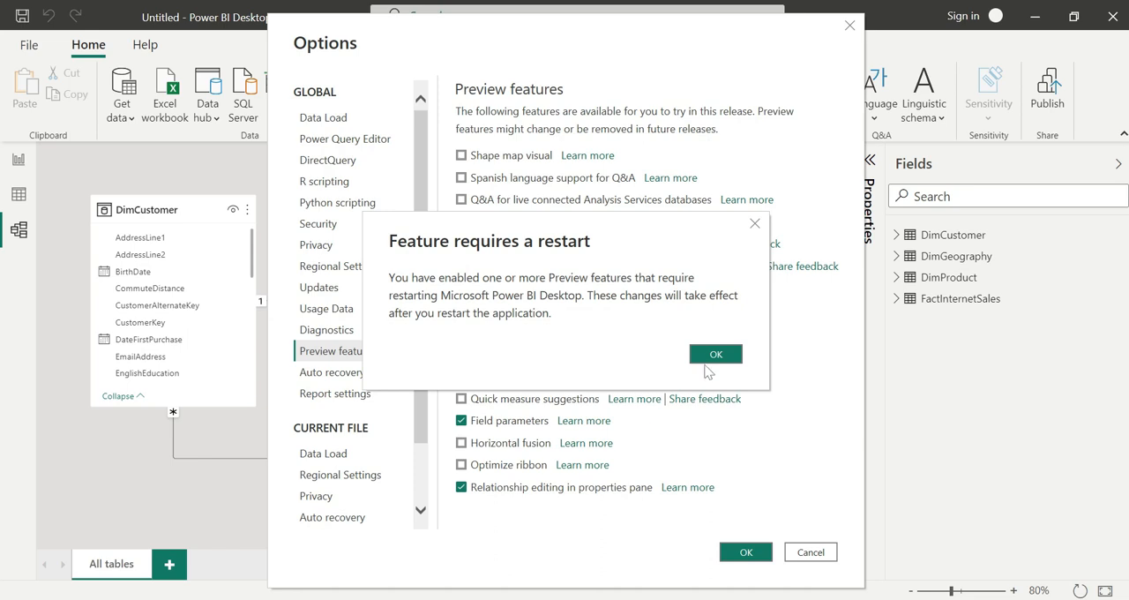
{"action": "left_click", "coordinate": [720, 354]}
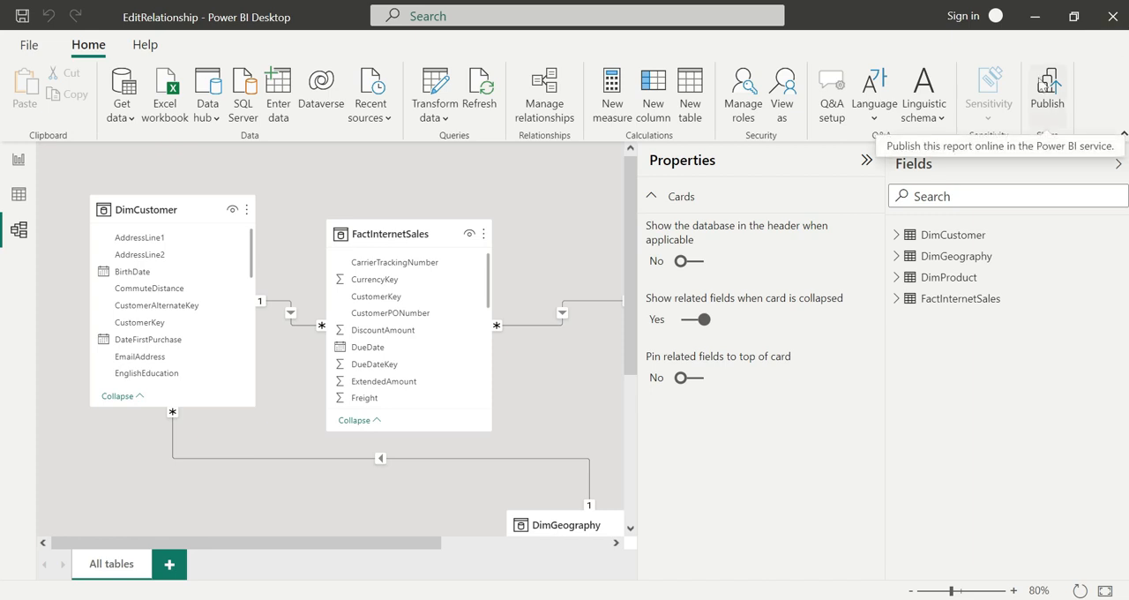
Select the FactInternetSales to DimProduct relationship and display its settings in the Properties pane.
{"action": "left_click", "coordinate": [866, 160]}
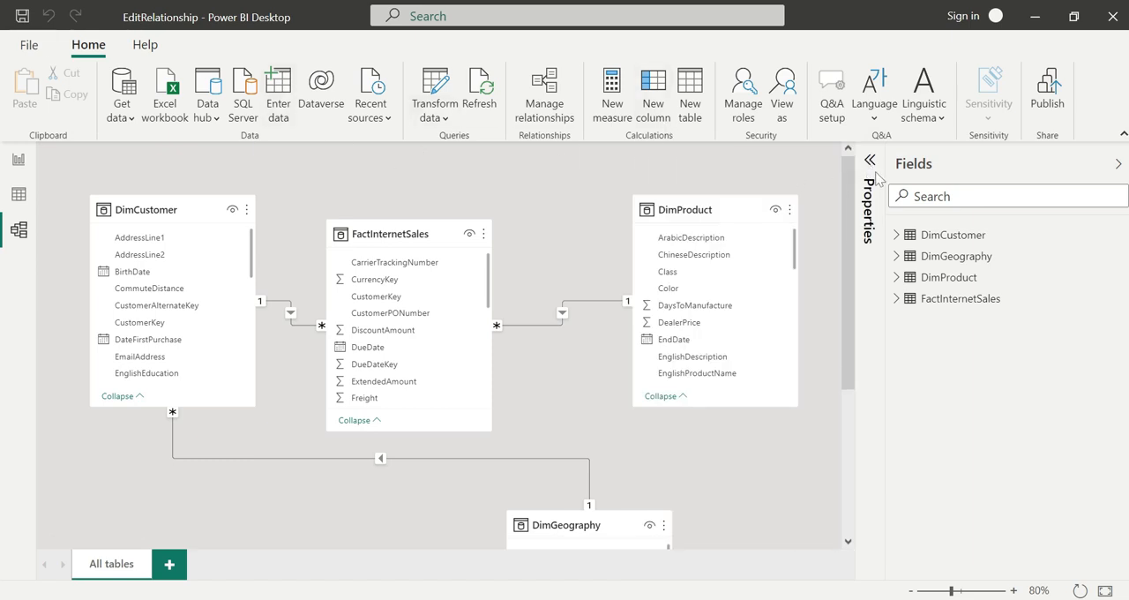
{"action": "left_click", "coordinate": [870, 162]}
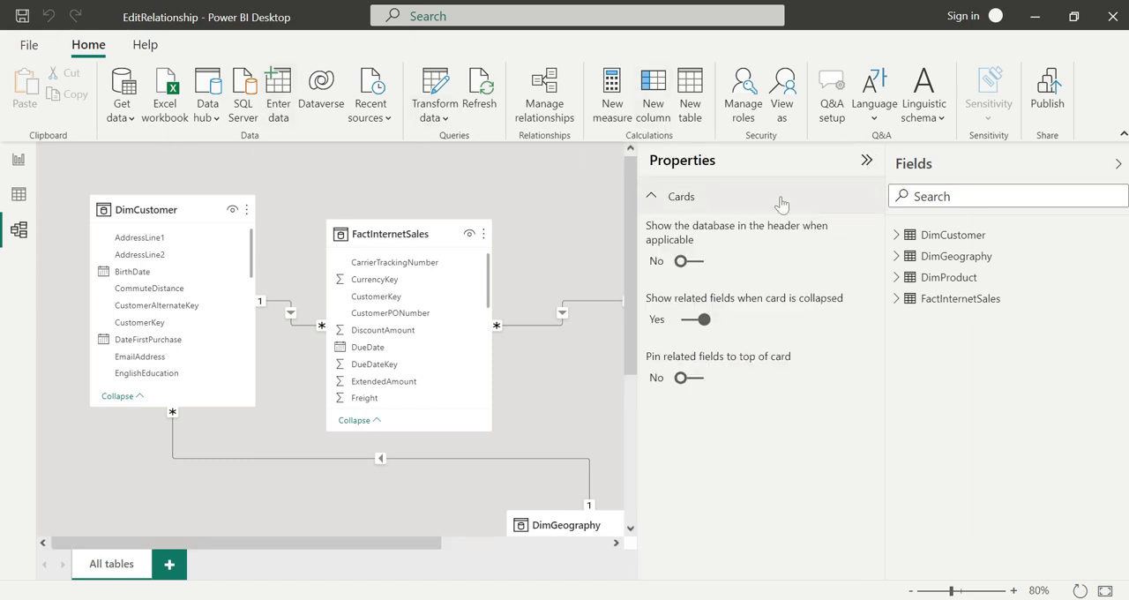
{"action": "left_click", "coordinate": [561, 318]}
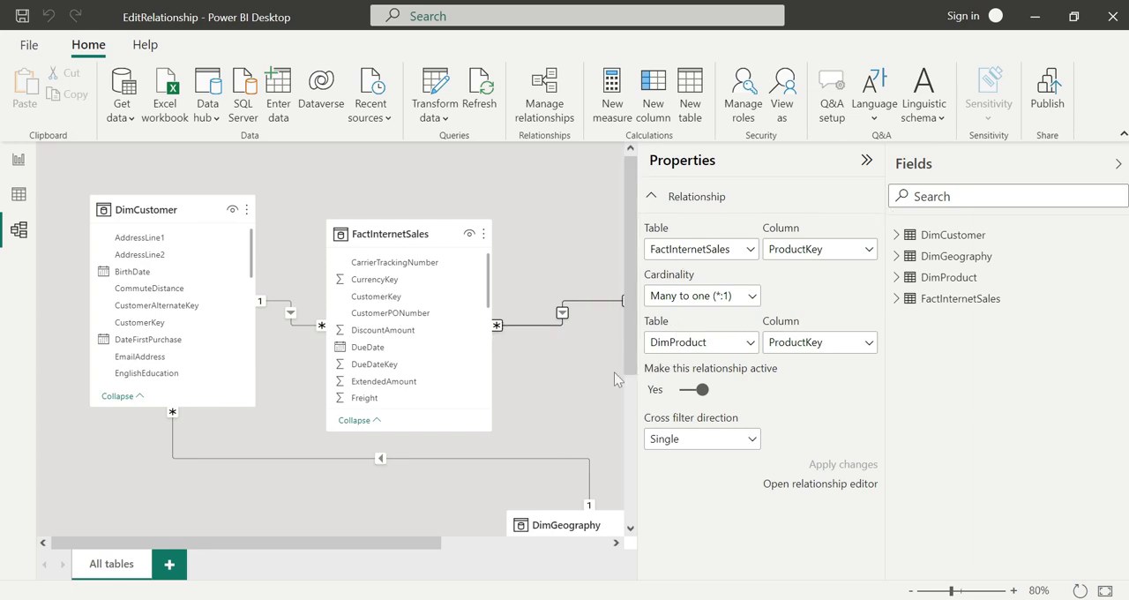
{"action": "left_click_drag", "start_coordinate": [425, 542], "coordinate": [572, 543]}
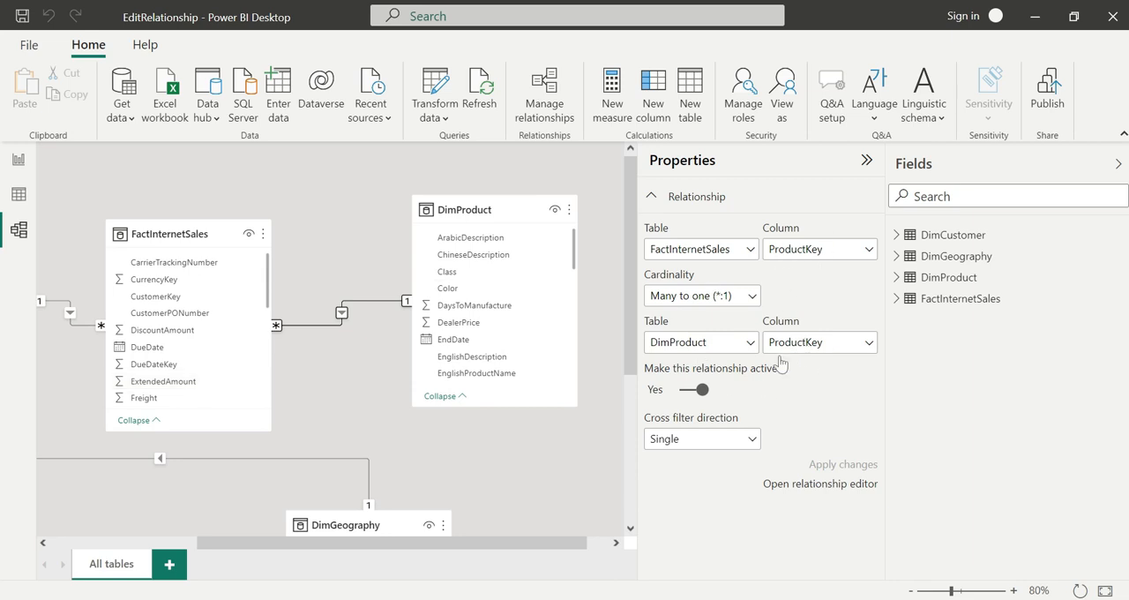
Switch the FactInternetSales to DimProduct relationship to inactive and back to active without applying the change.
{"action": "left_click", "coordinate": [691, 391]}
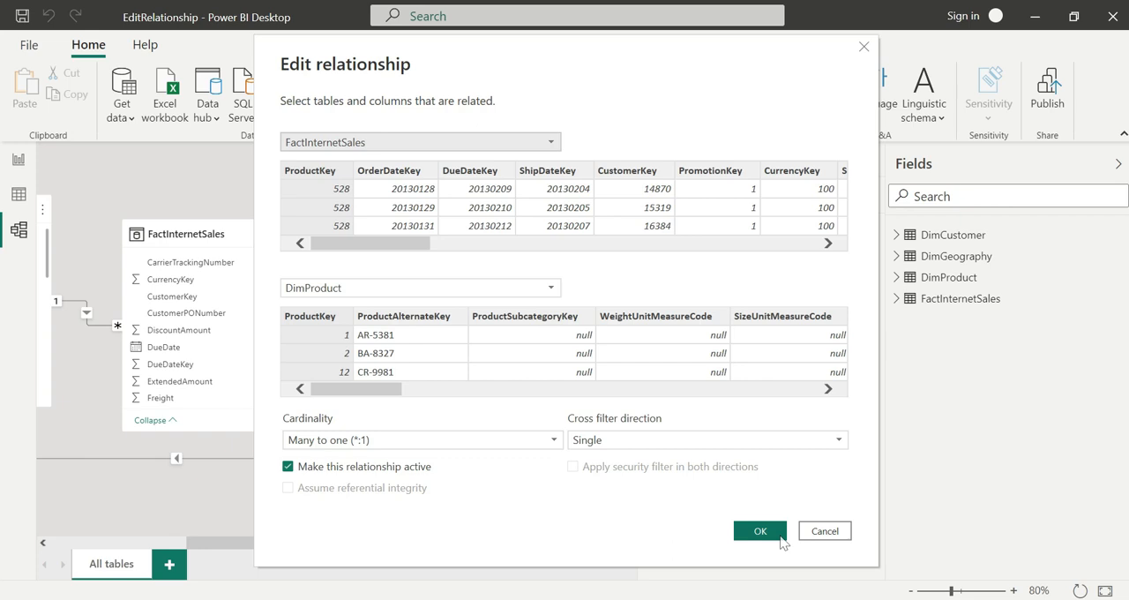
{"action": "left_click", "coordinate": [775, 532]}
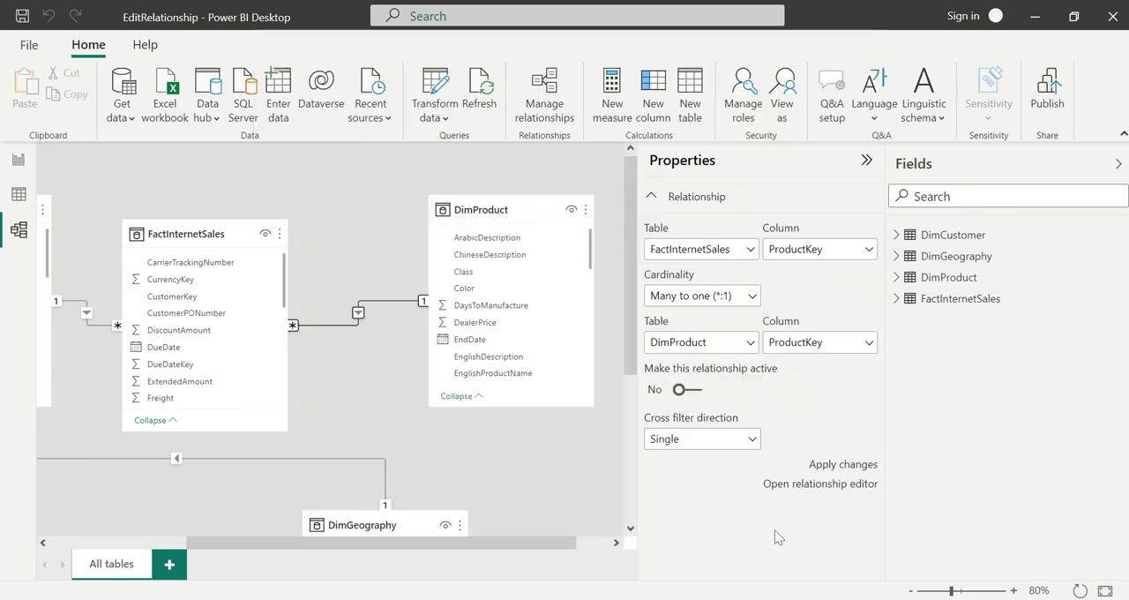
{"action": "left_click", "coordinate": [687, 390]}
Set the cross filter direction of the FactInternetSales to DimProduct relationship to Both and apply the change.
{"action": "left_click", "coordinate": [719, 432]}
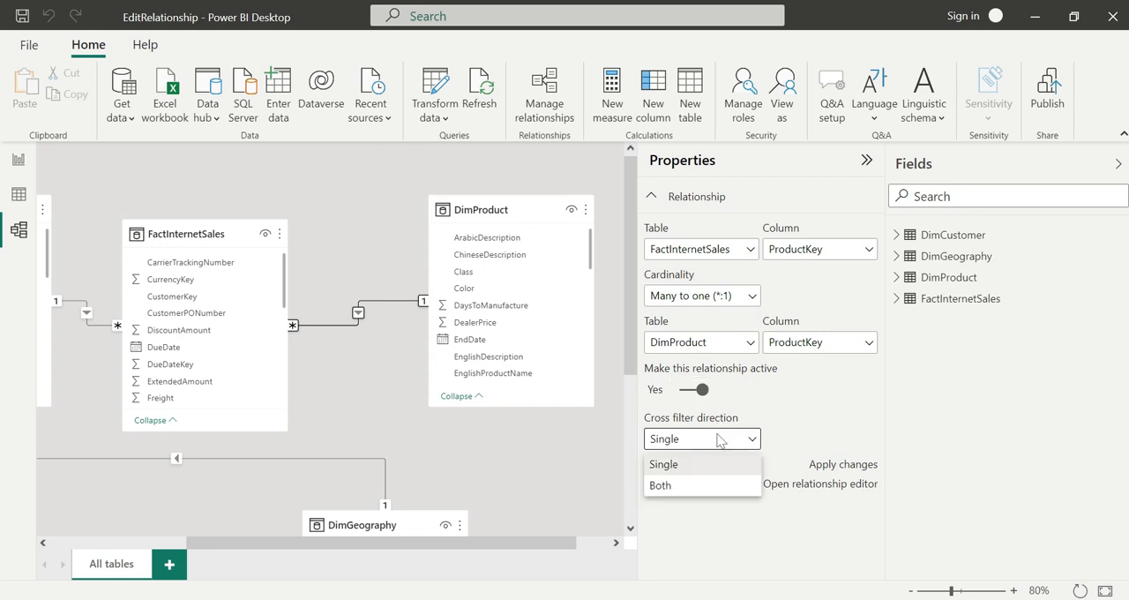
{"action": "left_click", "coordinate": [673, 487]}
{"action": "scroll", "coordinate": [780, 481], "scroll_direction": "down", "scroll_amount": 1}
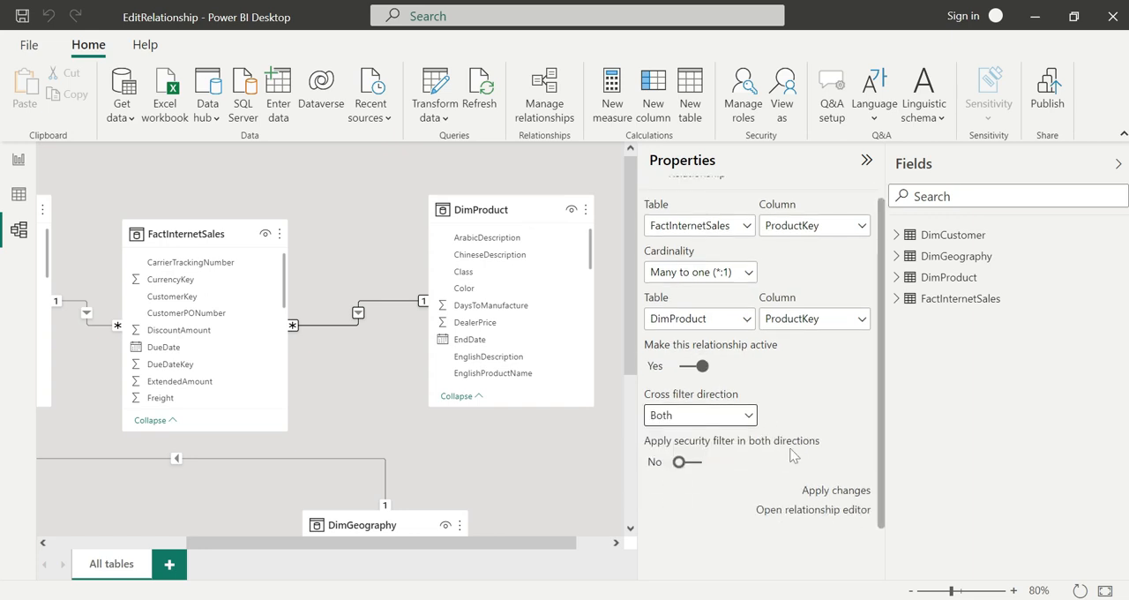
{"action": "left_click", "coordinate": [833, 494]}
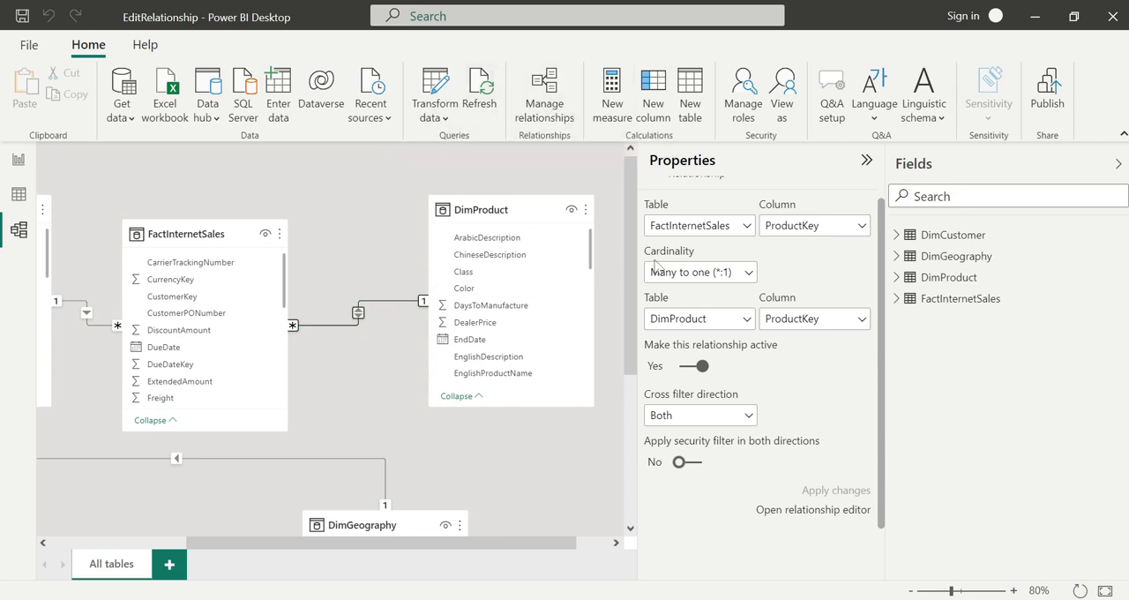
Select the FactInternetSales to DimCustomer relationship and switch it to inactive and back to active without applying.
{"action": "scroll", "coordinate": [771, 344], "scroll_direction": "up", "scroll_amount": 1}
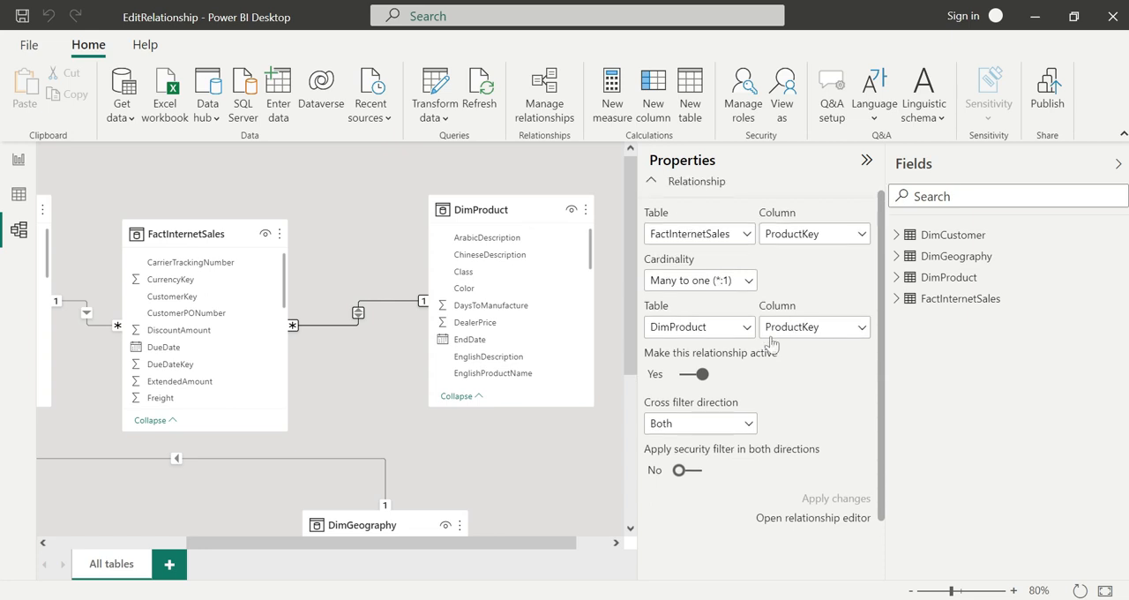
{"action": "left_click_drag", "start_coordinate": [298, 544], "coordinate": [186, 553]}
{"action": "left_click", "coordinate": [255, 313]}
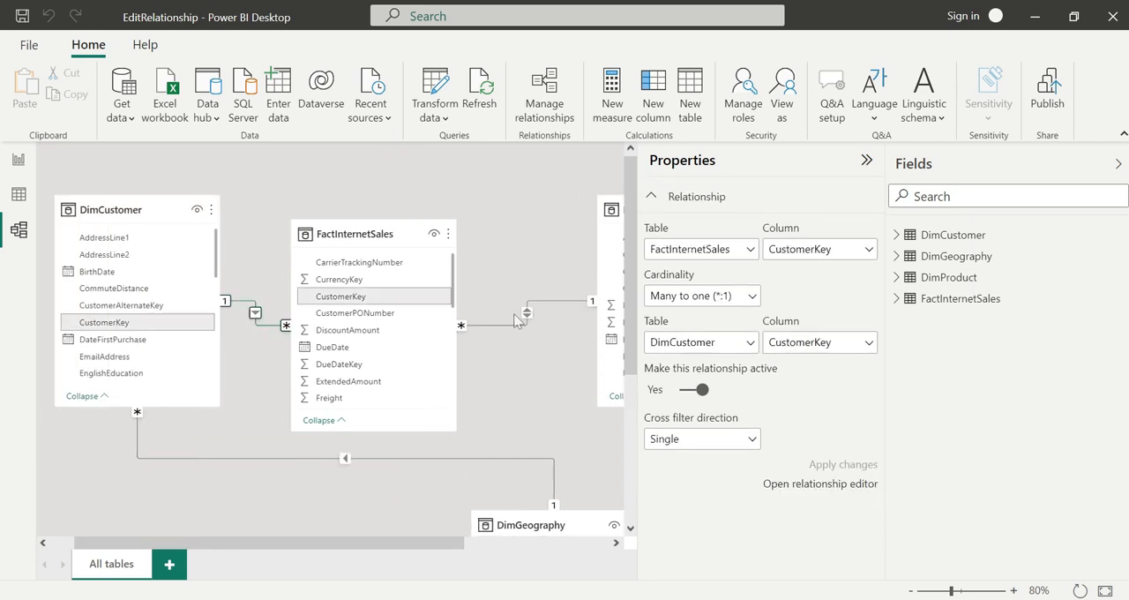
{"action": "left_click", "coordinate": [694, 393]}
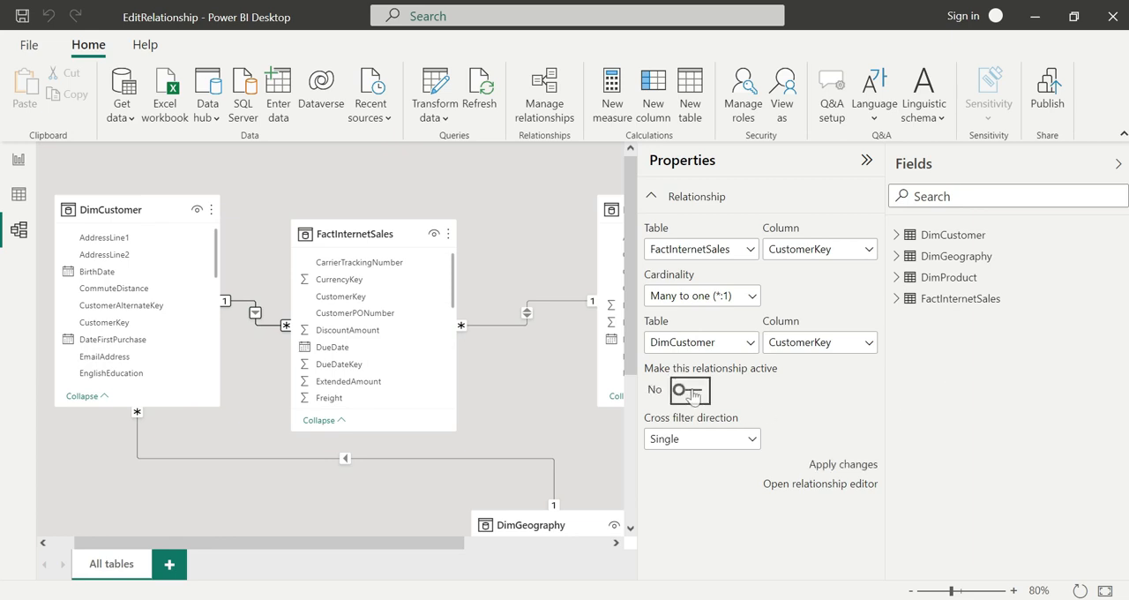
{"action": "left_click", "coordinate": [694, 393]}
Select all three relationships together, try switching their shared active setting, and clear the selection without applying.
{"action": "left_click", "coordinate": [248, 458]}
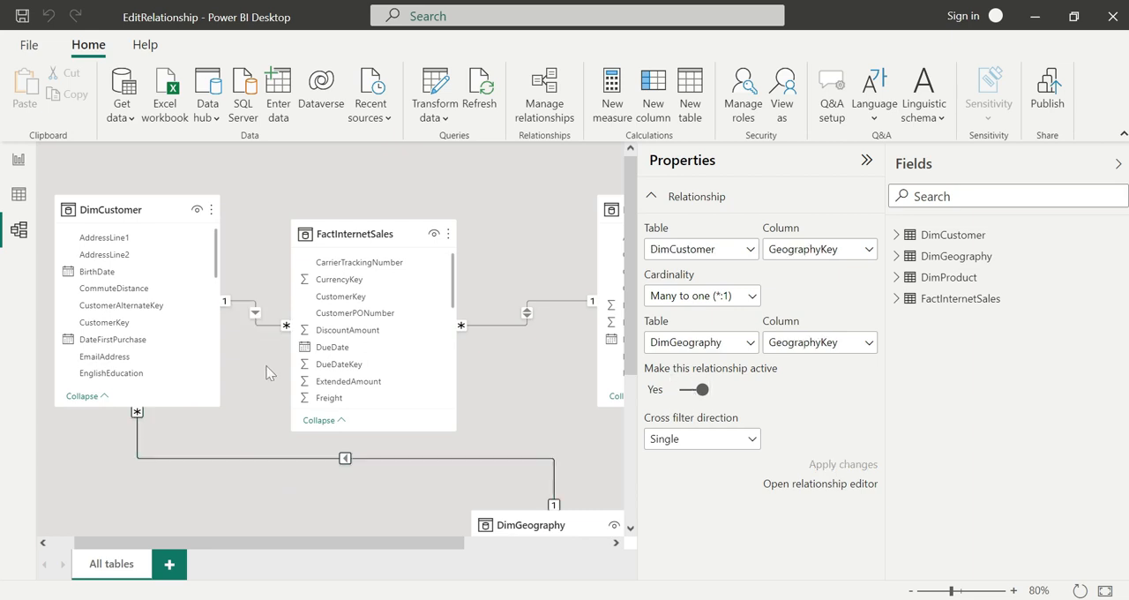
{"action": "left_click", "coordinate": [261, 320], "text": "ctrl"}
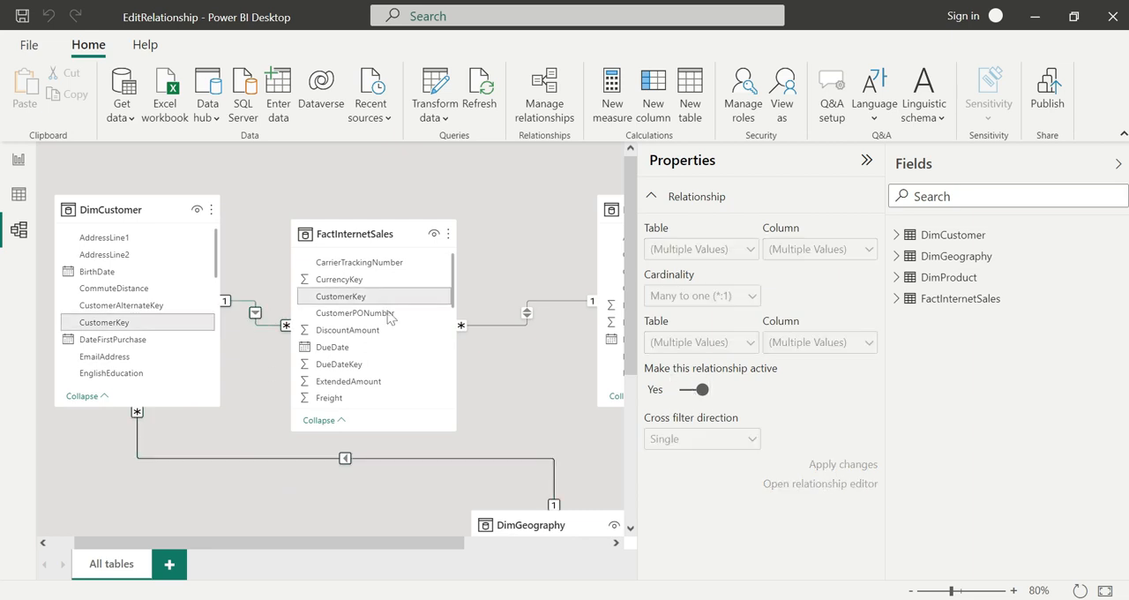
{"action": "left_click", "coordinate": [526, 316], "text": "ctrl"}
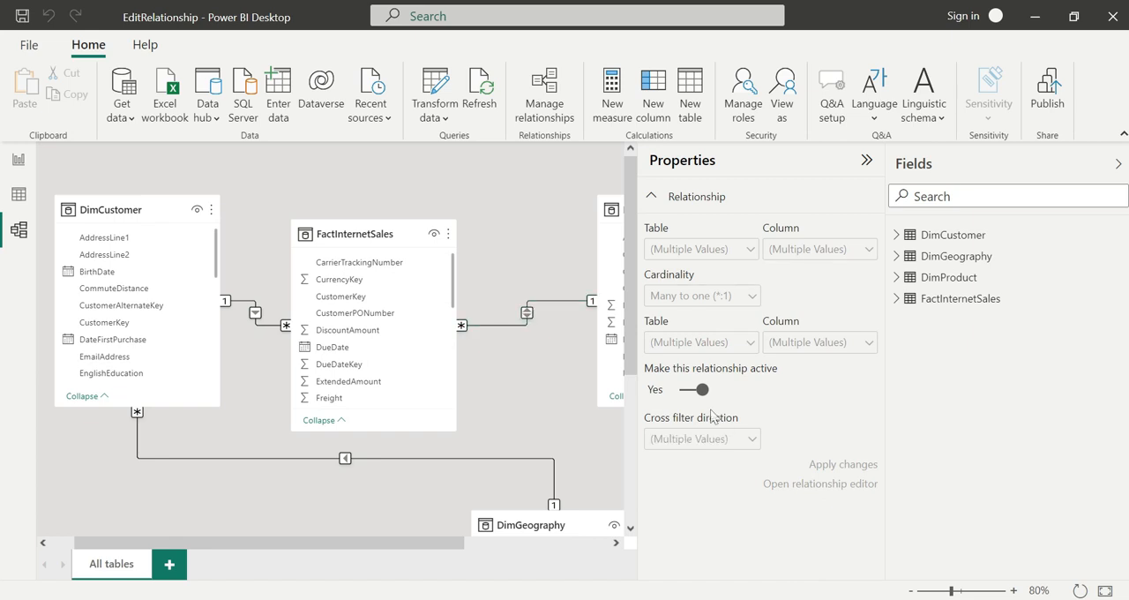
{"action": "left_click", "coordinate": [695, 390]}
{"action": "left_click", "coordinate": [588, 433]}
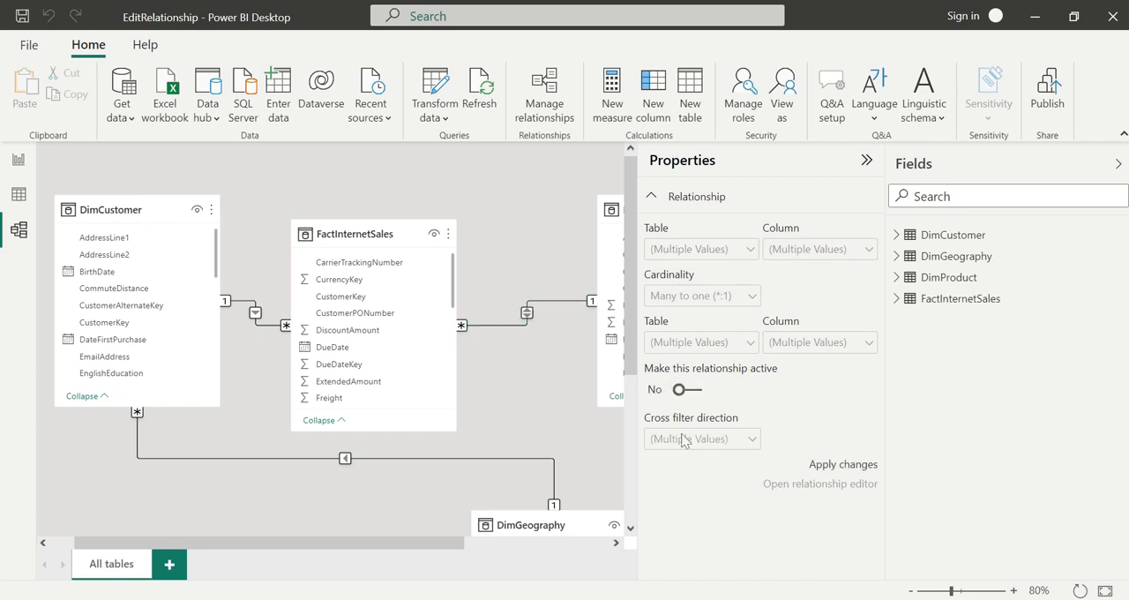
Make the FactInternetSales to DimCustomer relationship on CustomerKey inactive and apply the change.
{"action": "left_click", "coordinate": [269, 324]}
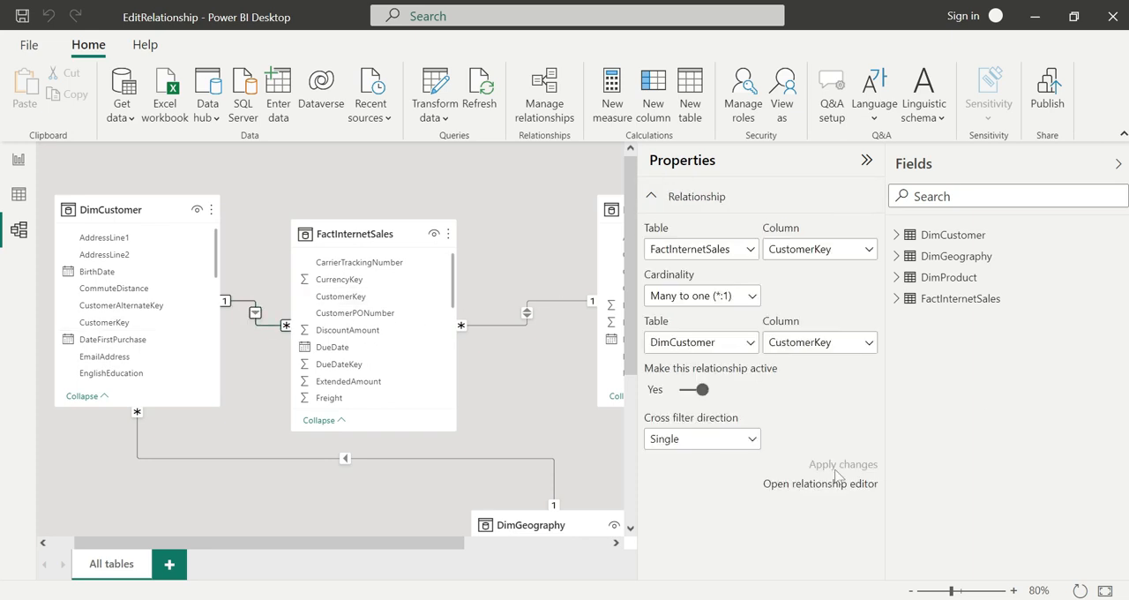
{"action": "left_click", "coordinate": [701, 393]}
{"action": "left_click", "coordinate": [847, 469]}
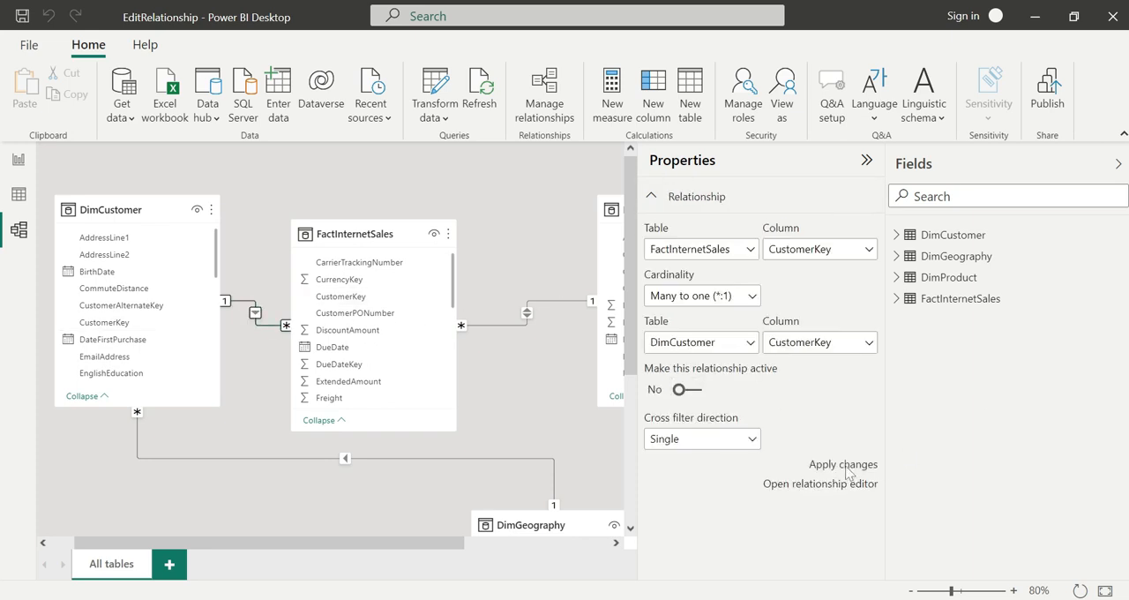
{"action": "left_click", "coordinate": [847, 468]}
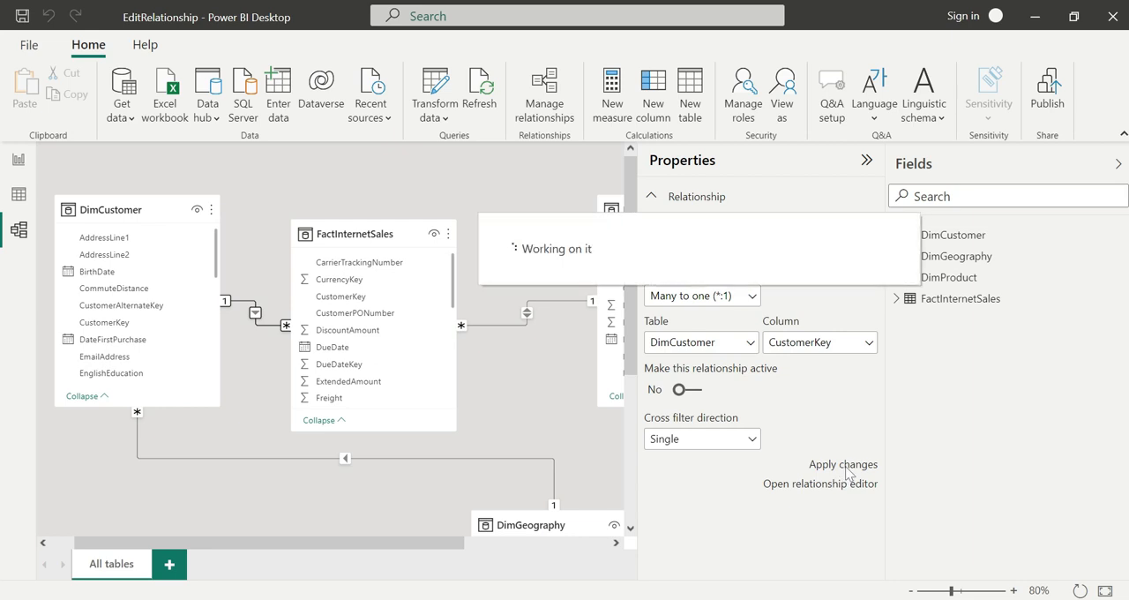
Make the FactInternetSales to DimCustomer relationship on CustomerKey active again and apply the change.
{"action": "left_click", "coordinate": [261, 325]}
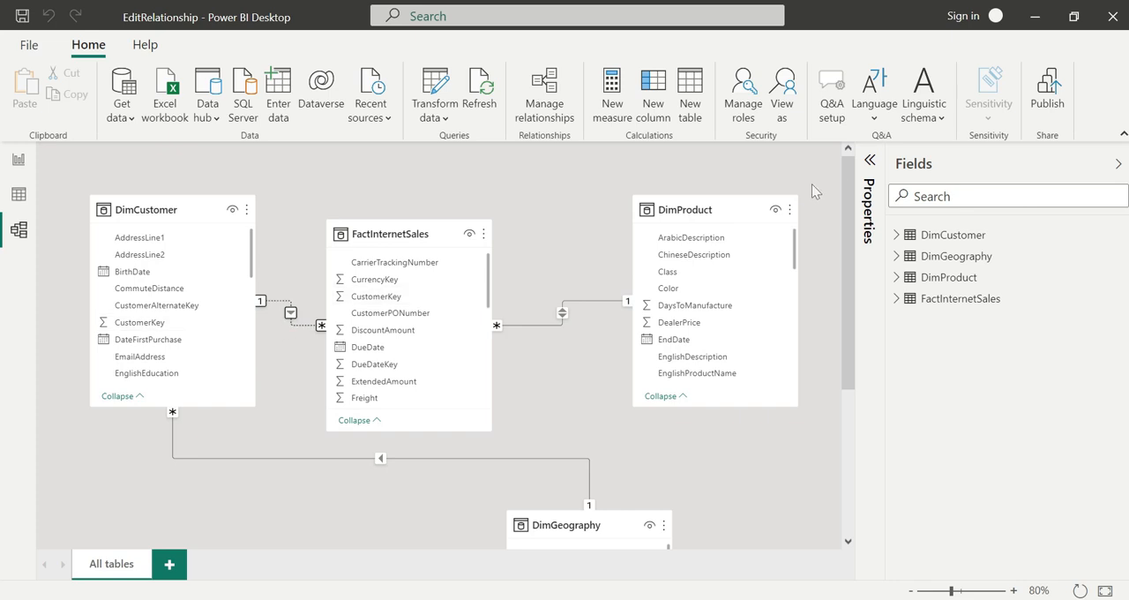
{"action": "left_click", "coordinate": [870, 160]}
{"action": "left_click", "coordinate": [676, 390]}
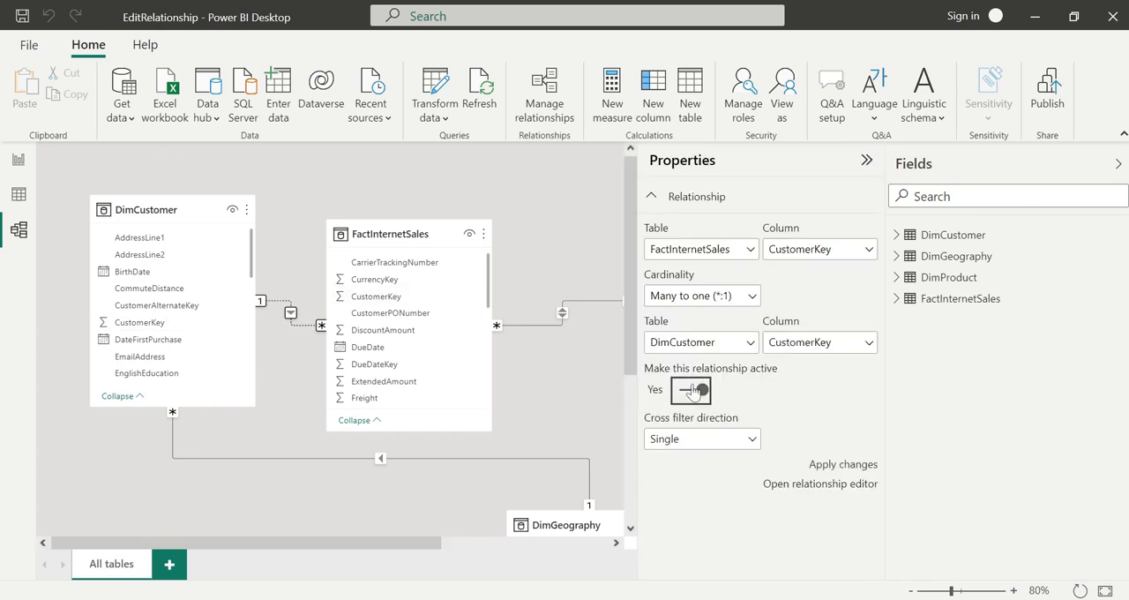
{"action": "left_click", "coordinate": [844, 464]}
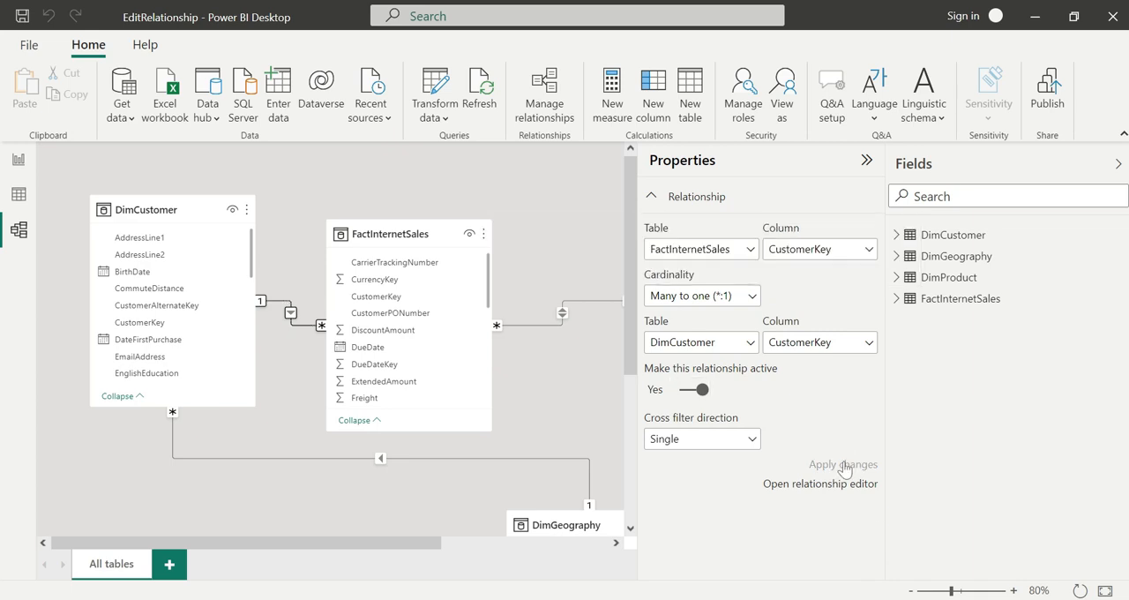